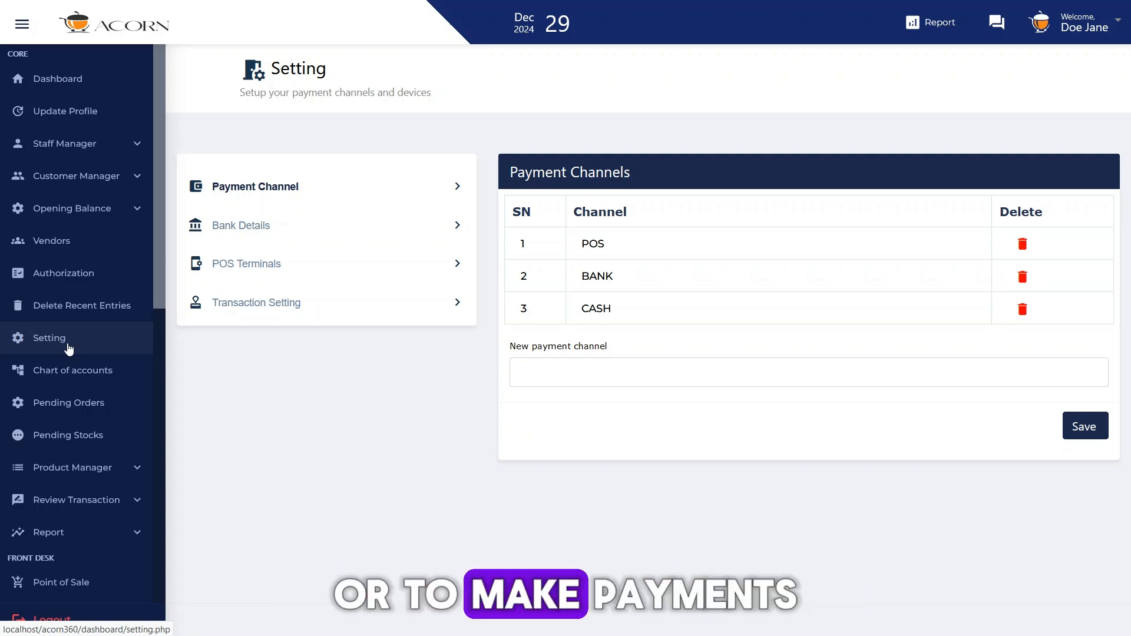
Step: Add a new payment channel named TRANSFER and save it
left_click(252, 186)
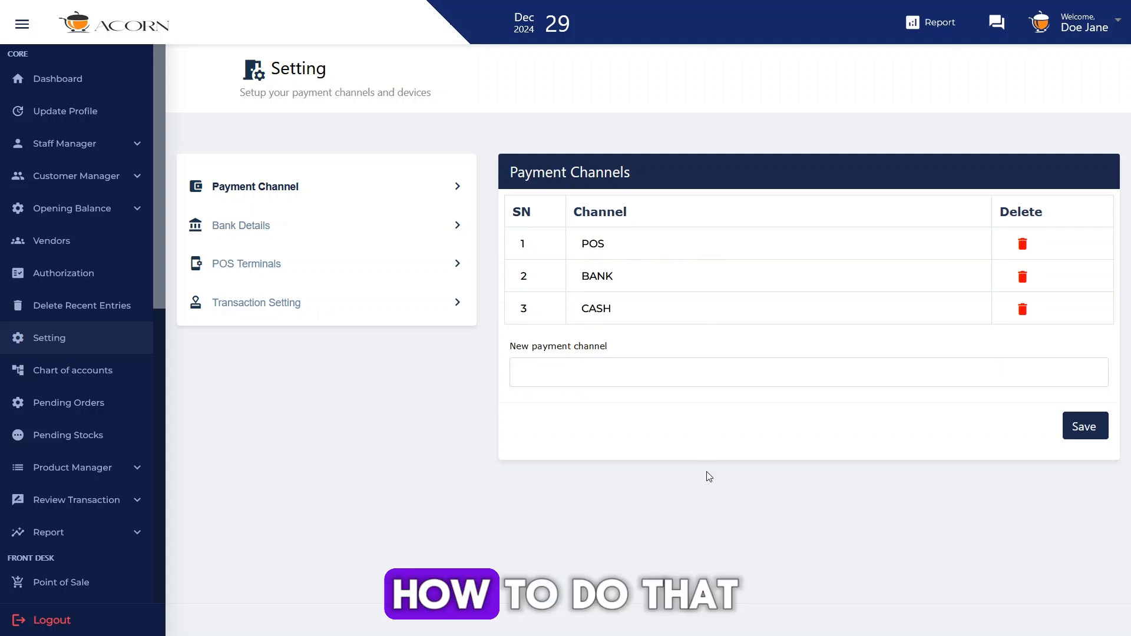
left_click(621, 369)
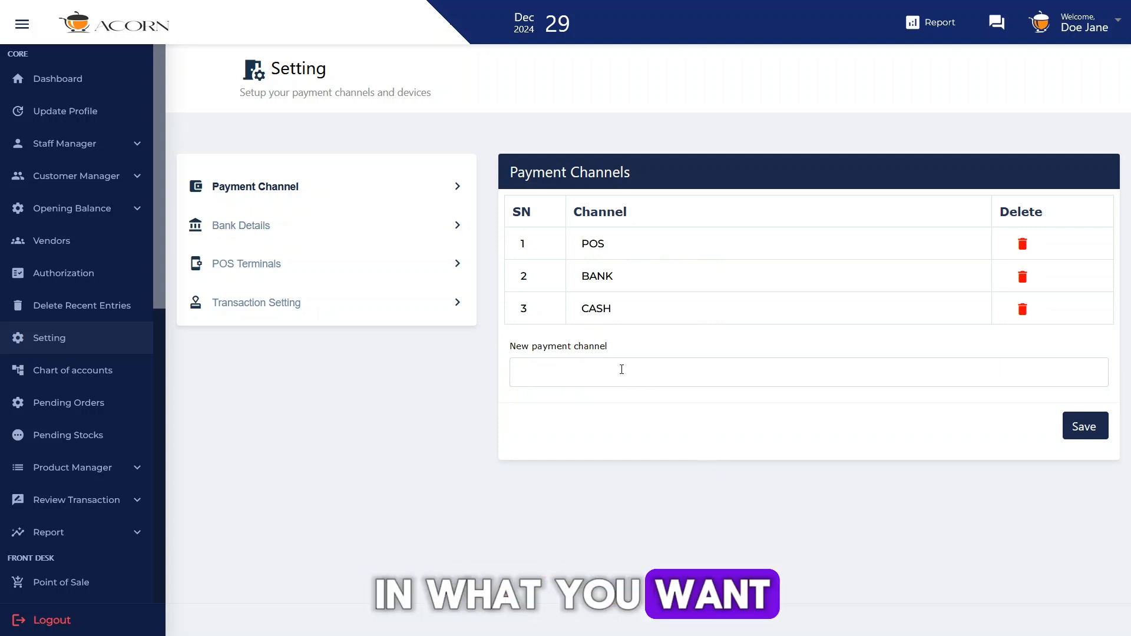
type("Tr")
key("BackSpace")
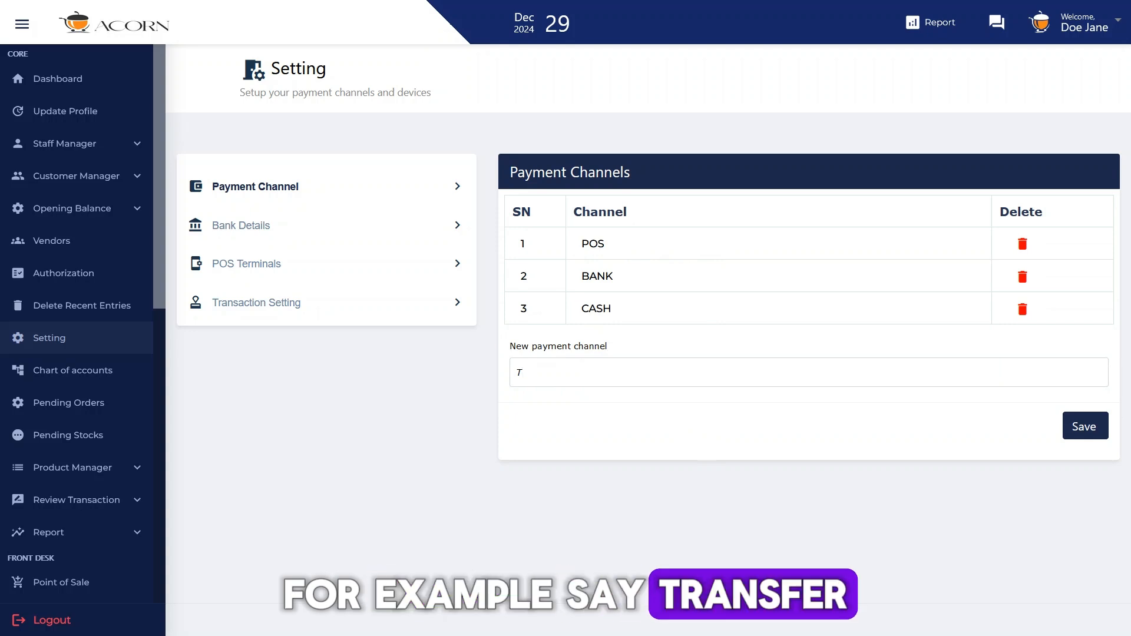
type("RANSFER")
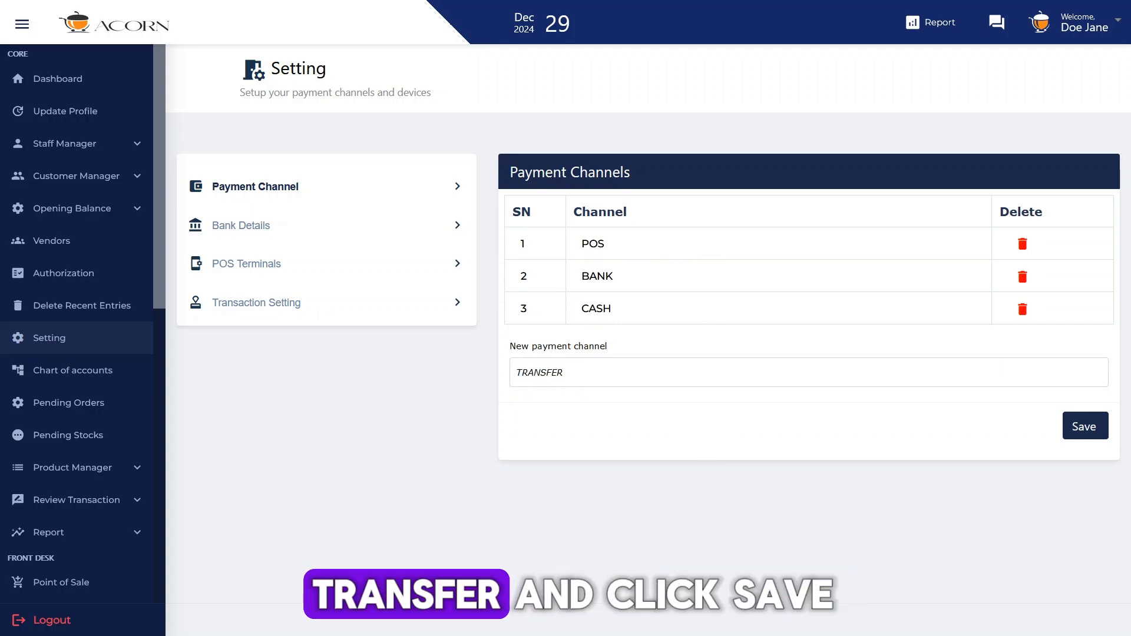
left_click(1084, 425)
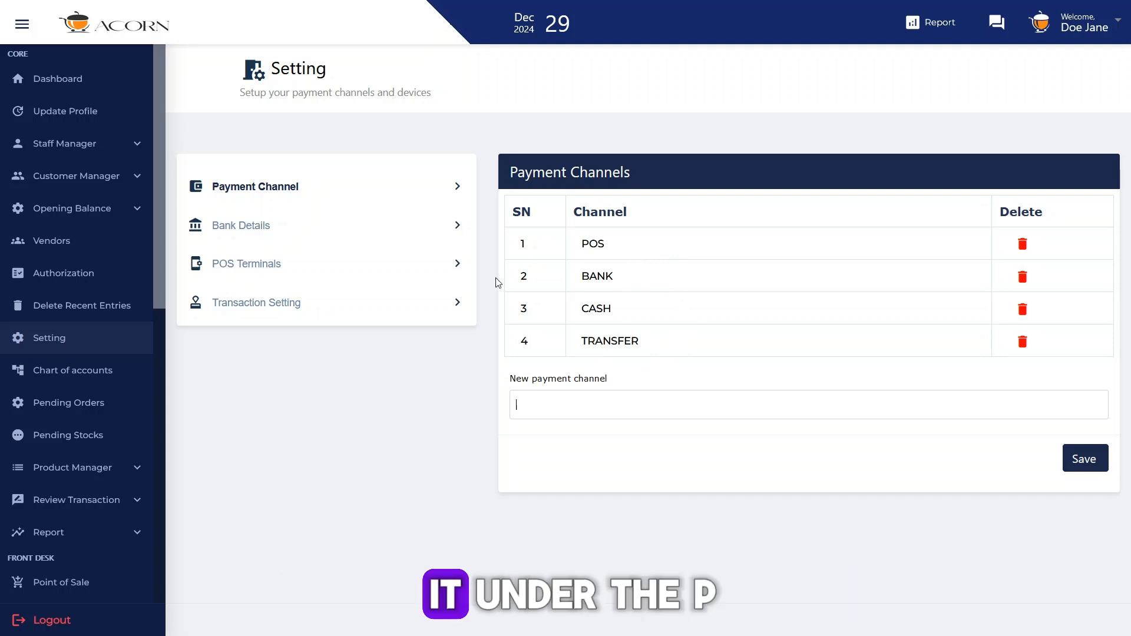
Step: Begin a new entry in the bank account details with GTB as the bank
left_click(223, 230)
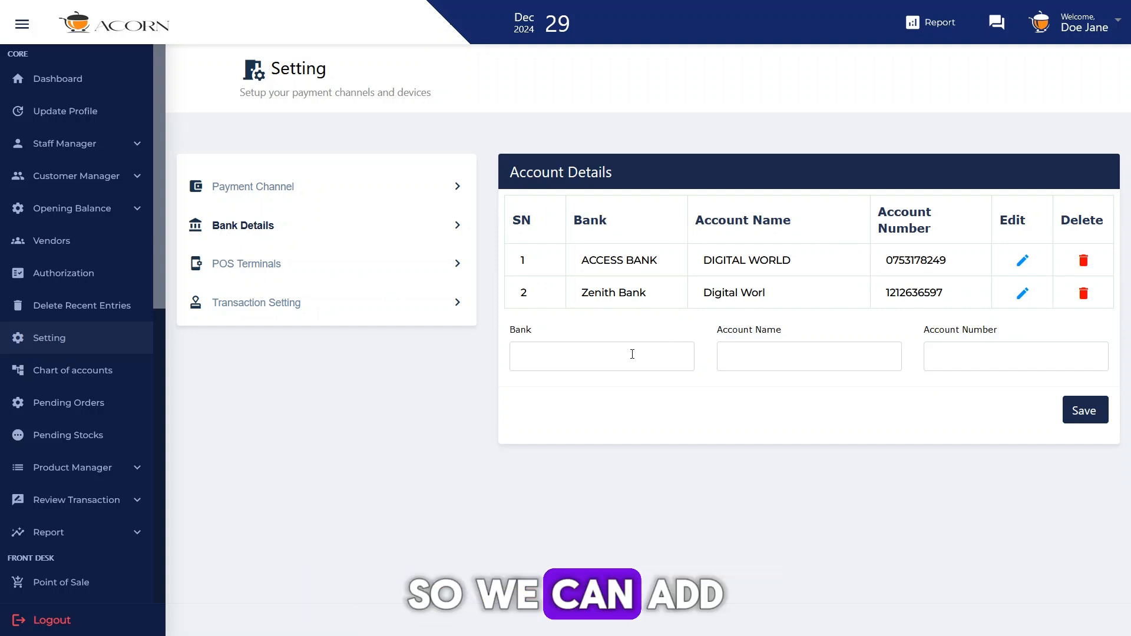
left_click(631, 354)
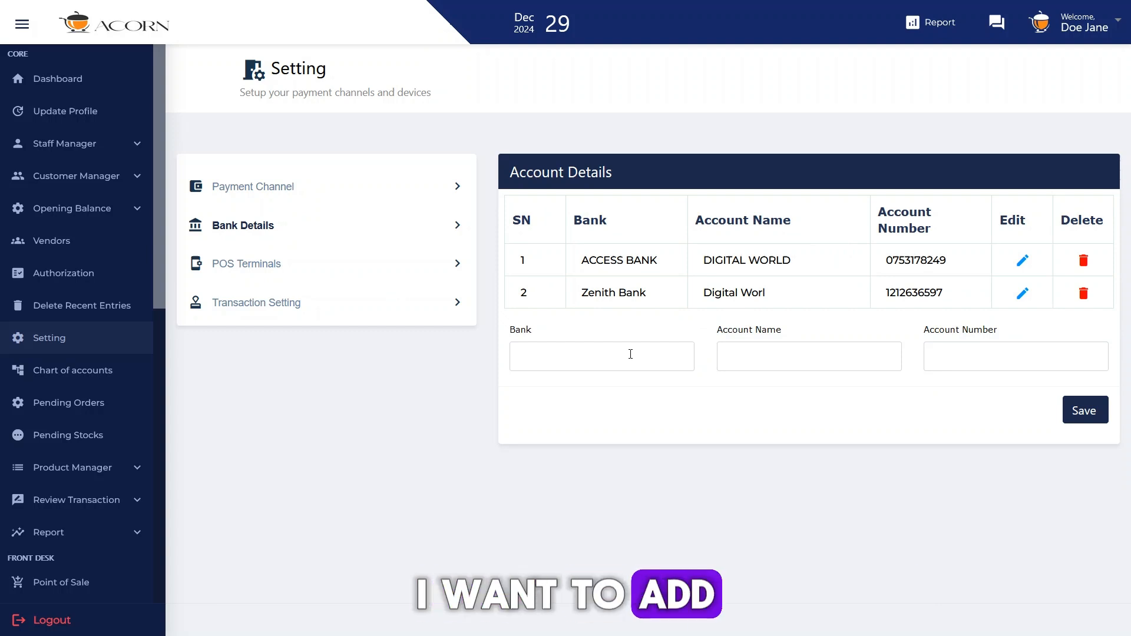
type("GTB")
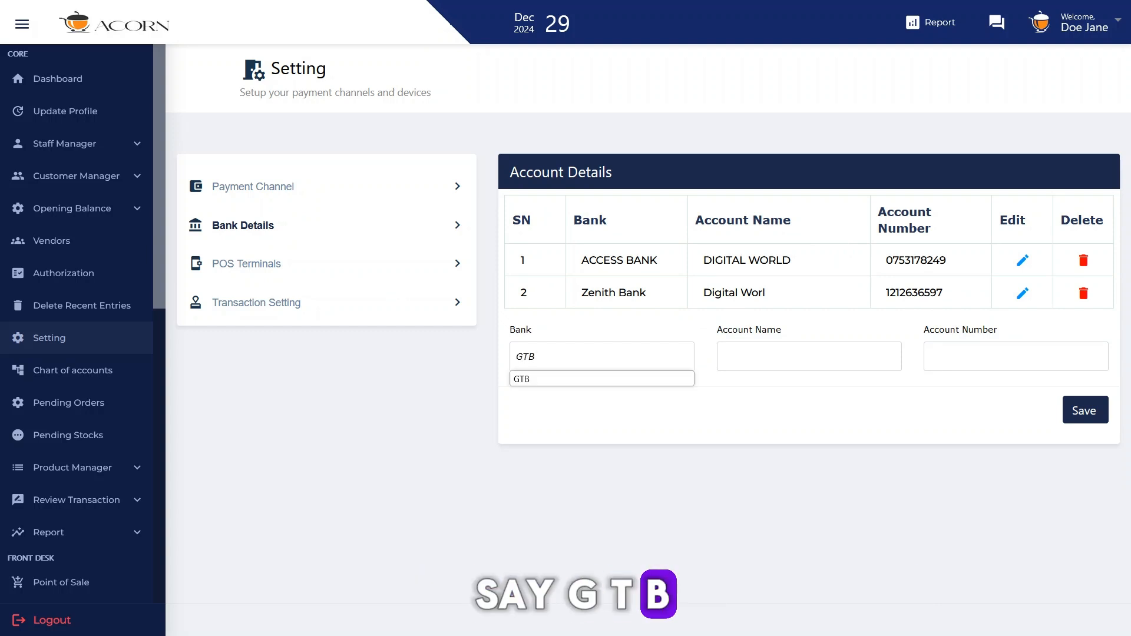
left_click(849, 361)
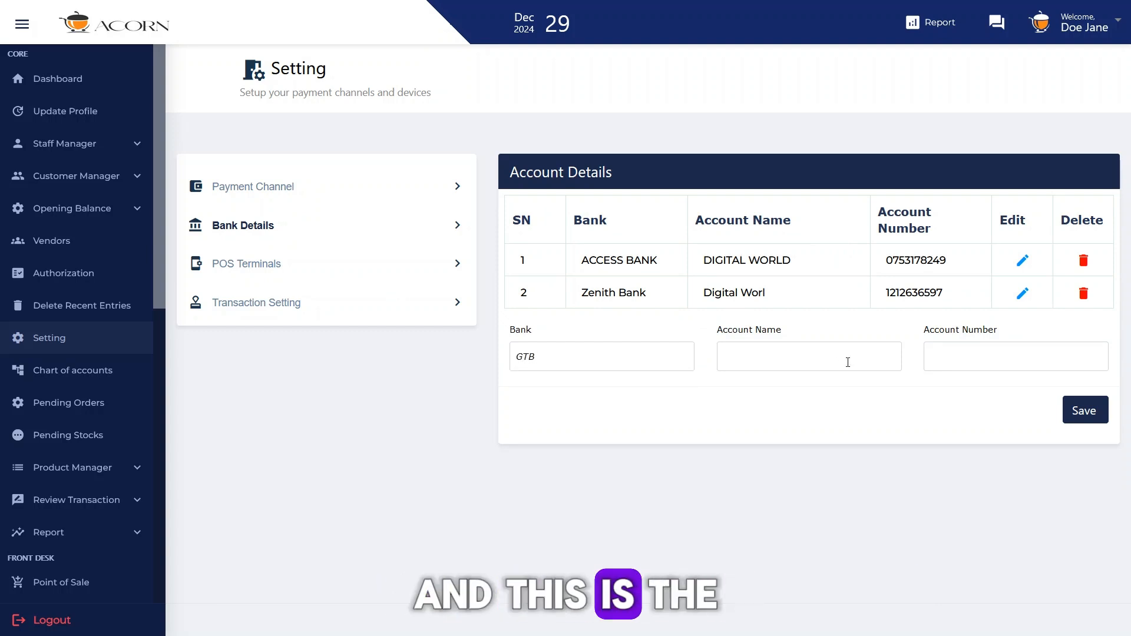
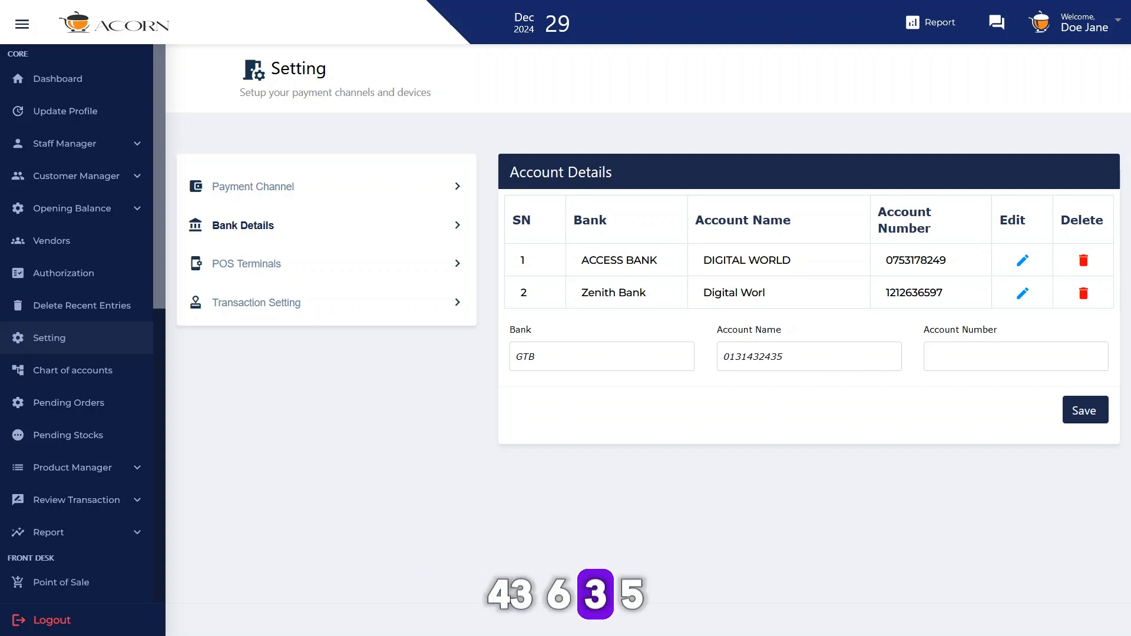
key("ctrl+a")
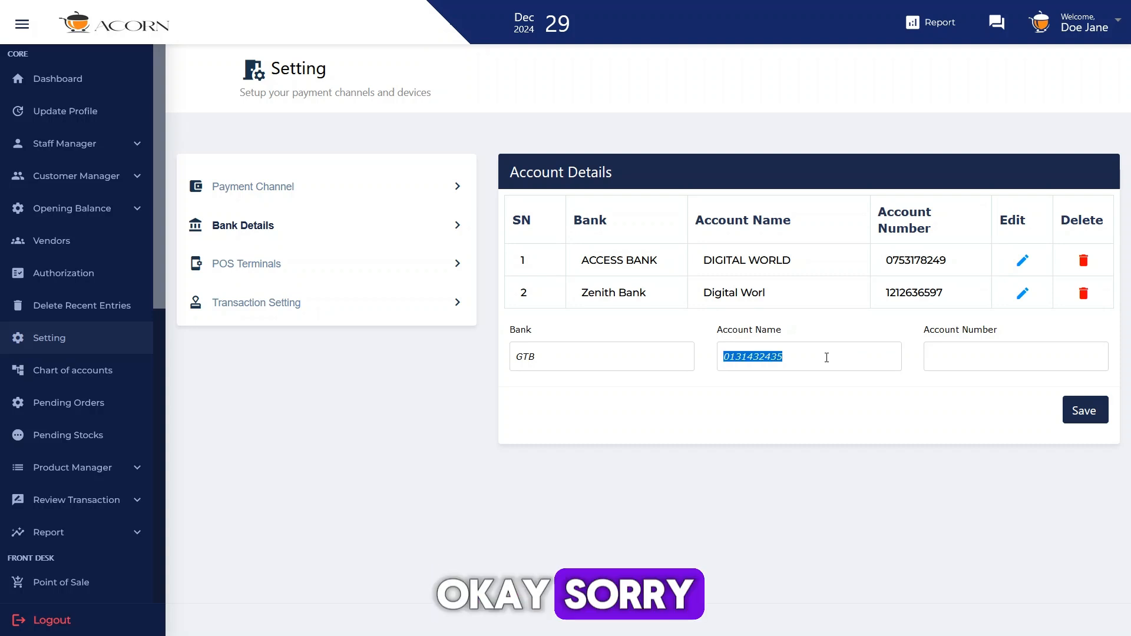
key("BackSpace")
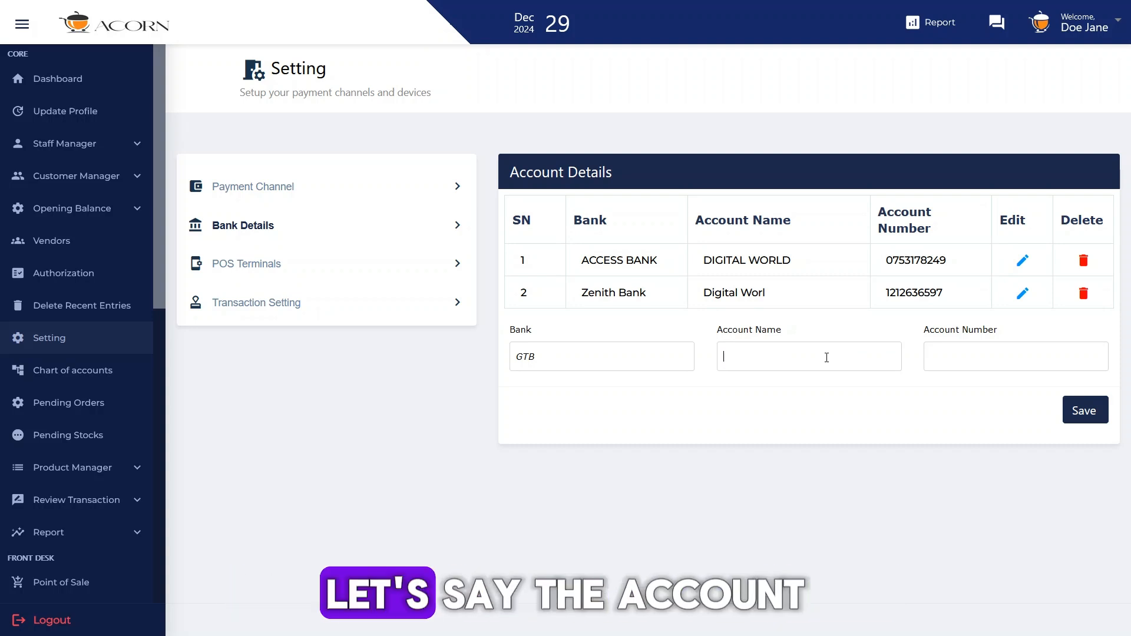
Step: Set the account name to ACORN SOLUTION, fill in the account number, and save the new bank account
type("ACOR")
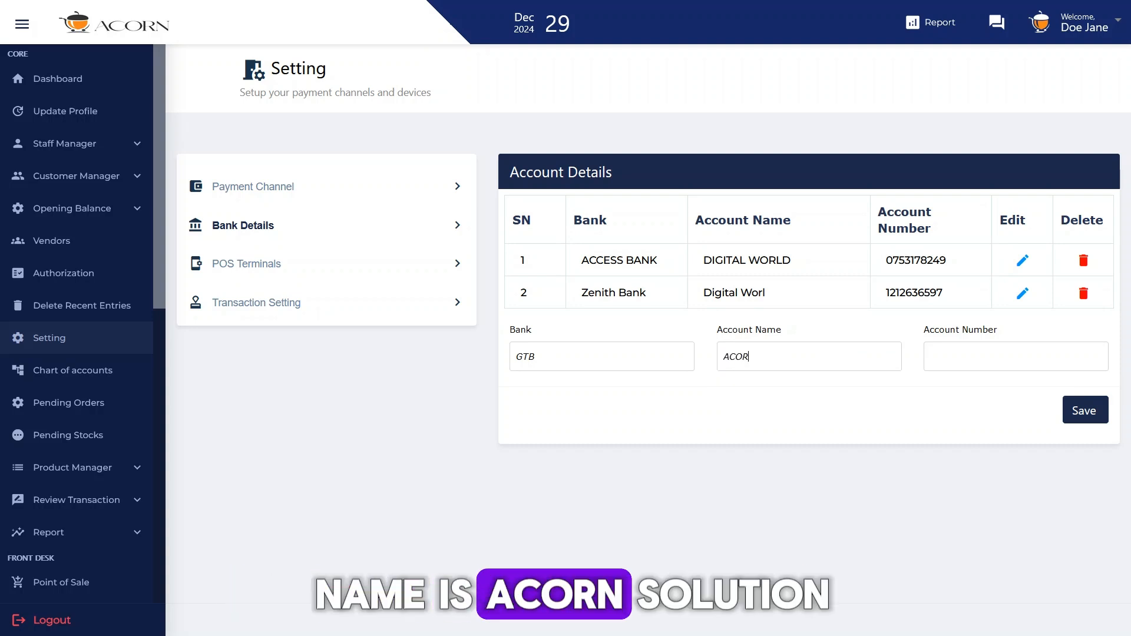
type("N SOLUTION")
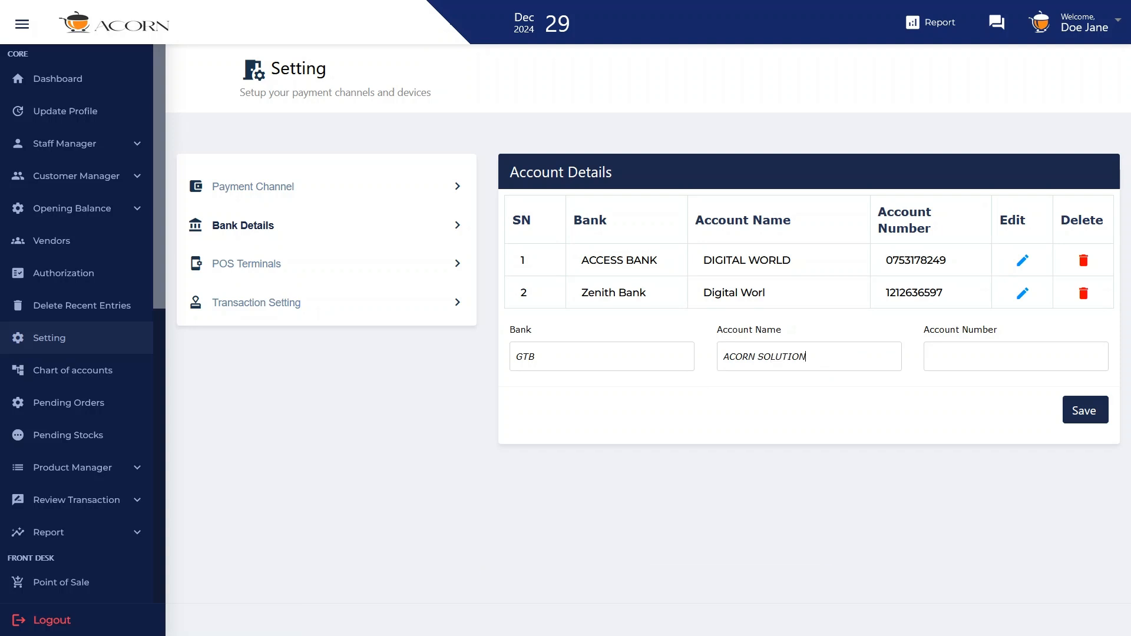
left_click(1013, 351)
left_click(1102, 406)
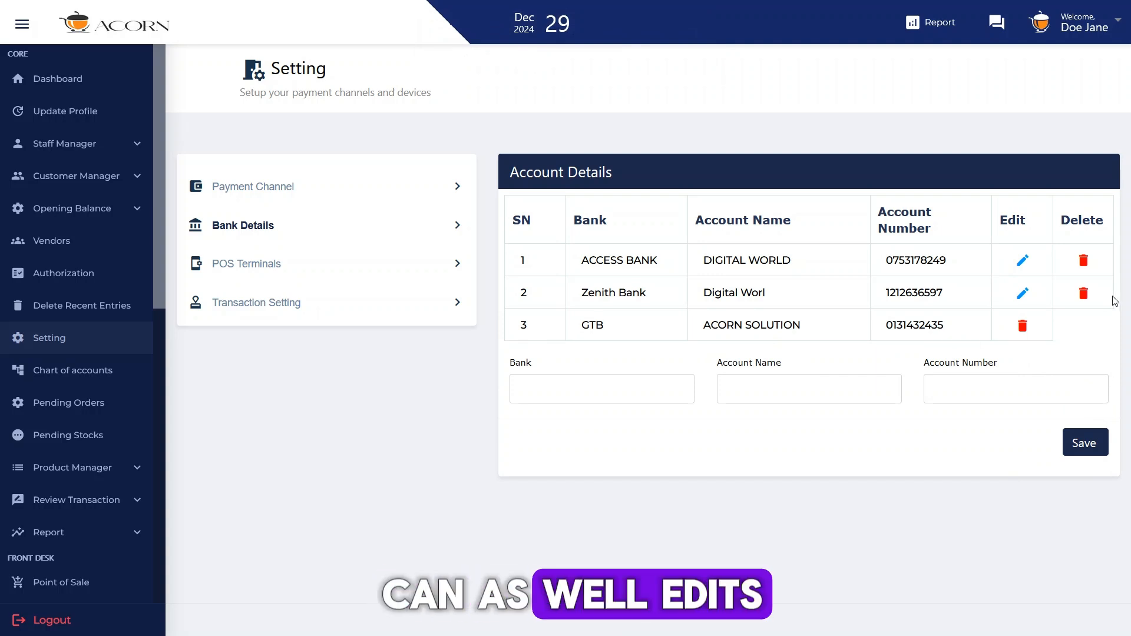
Step: Load the ACCESS BANK account for editing, and request its deletion but cancel the request
left_click(1024, 263)
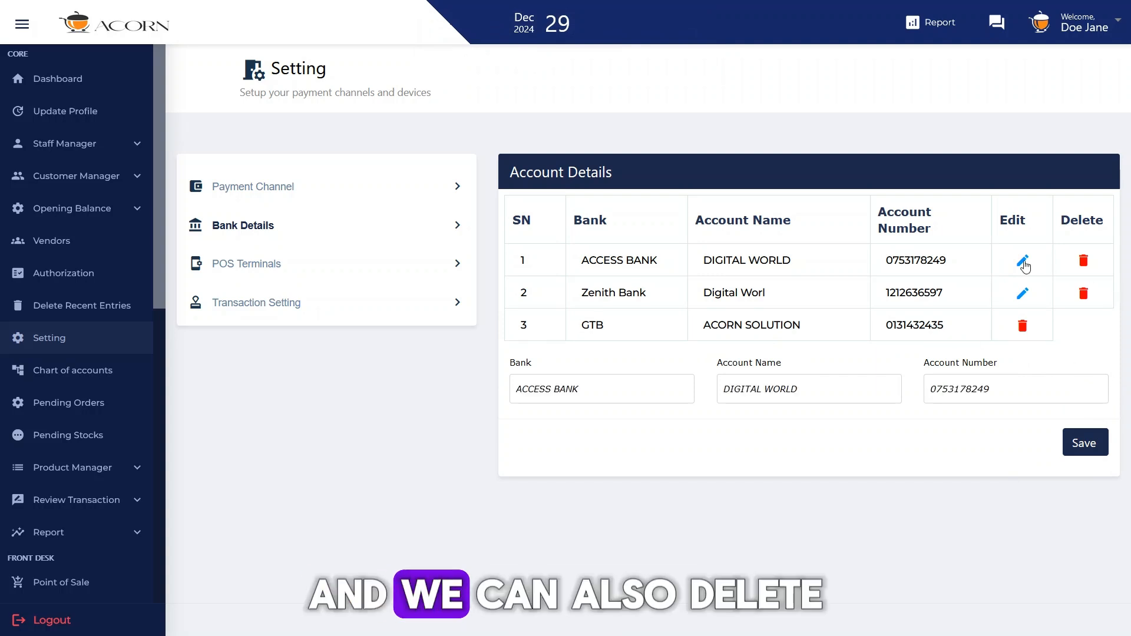
left_click(1083, 265)
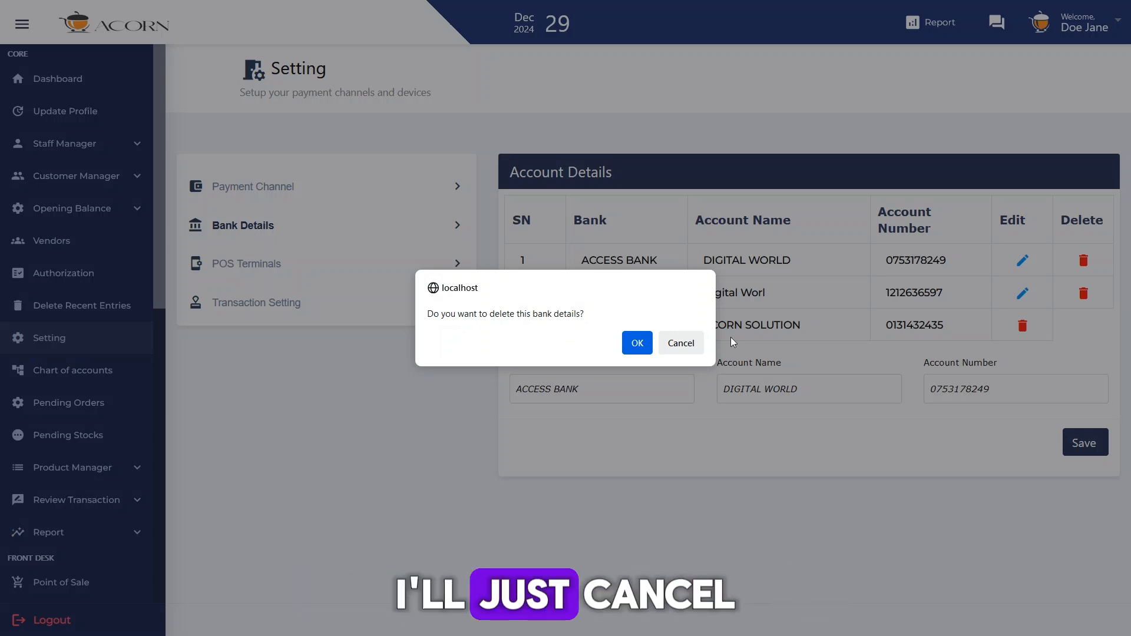
left_click(681, 343)
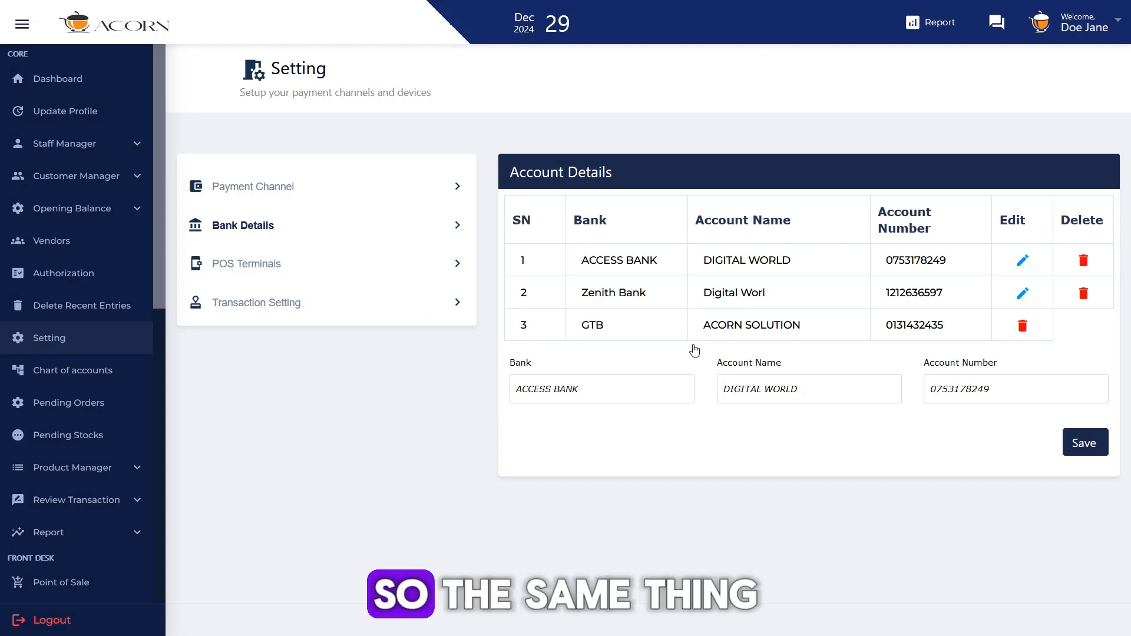
left_click(340, 269)
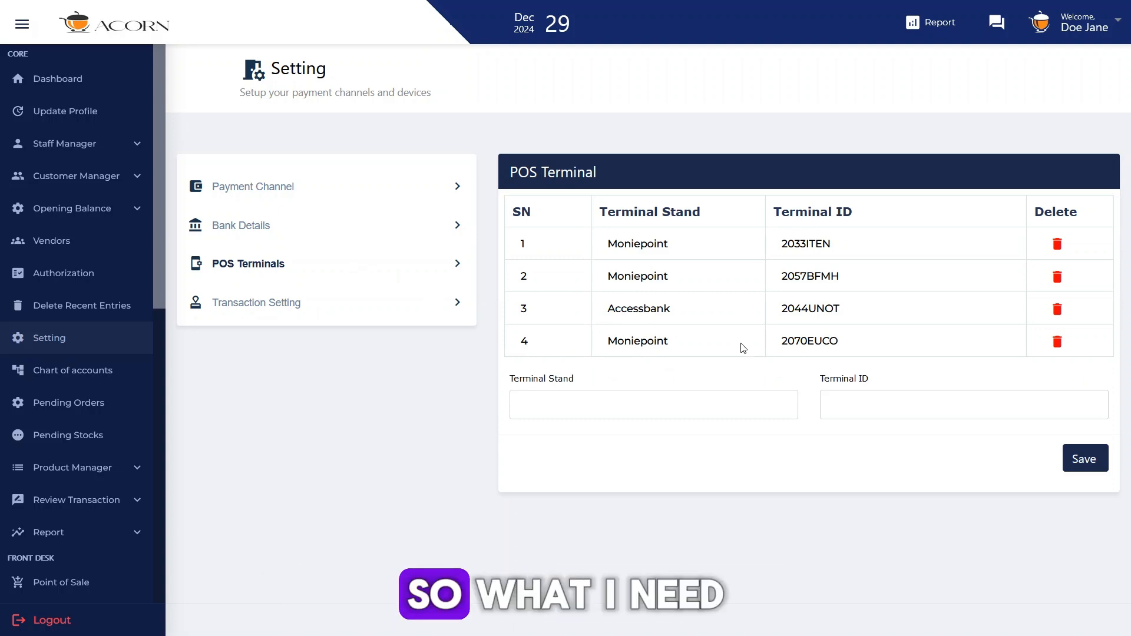
left_click(655, 404)
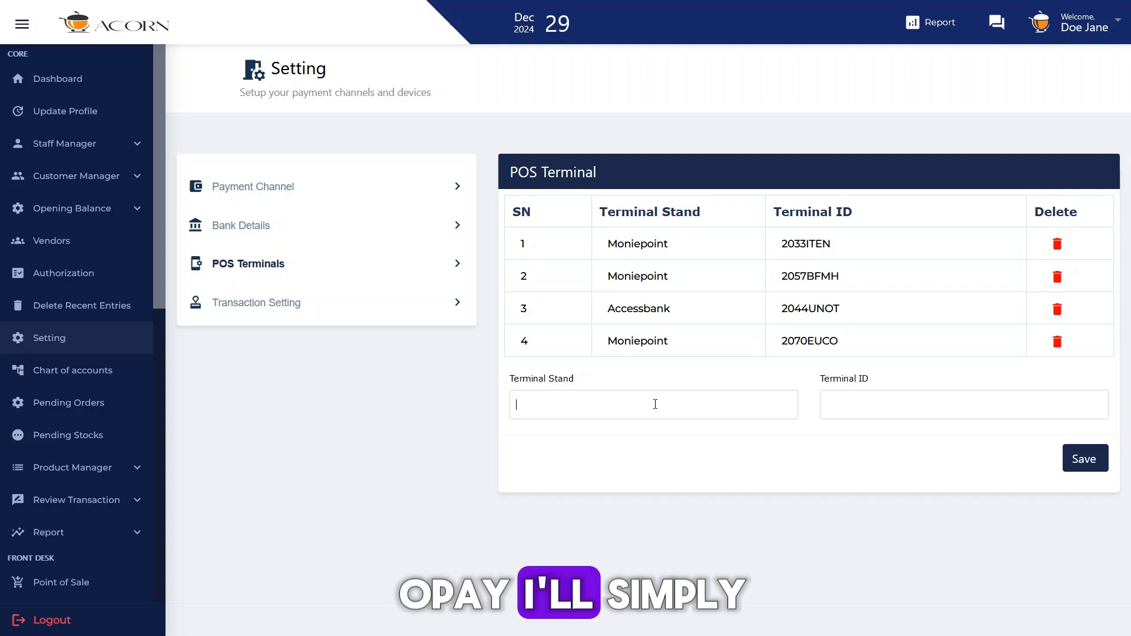
type("OPAY")
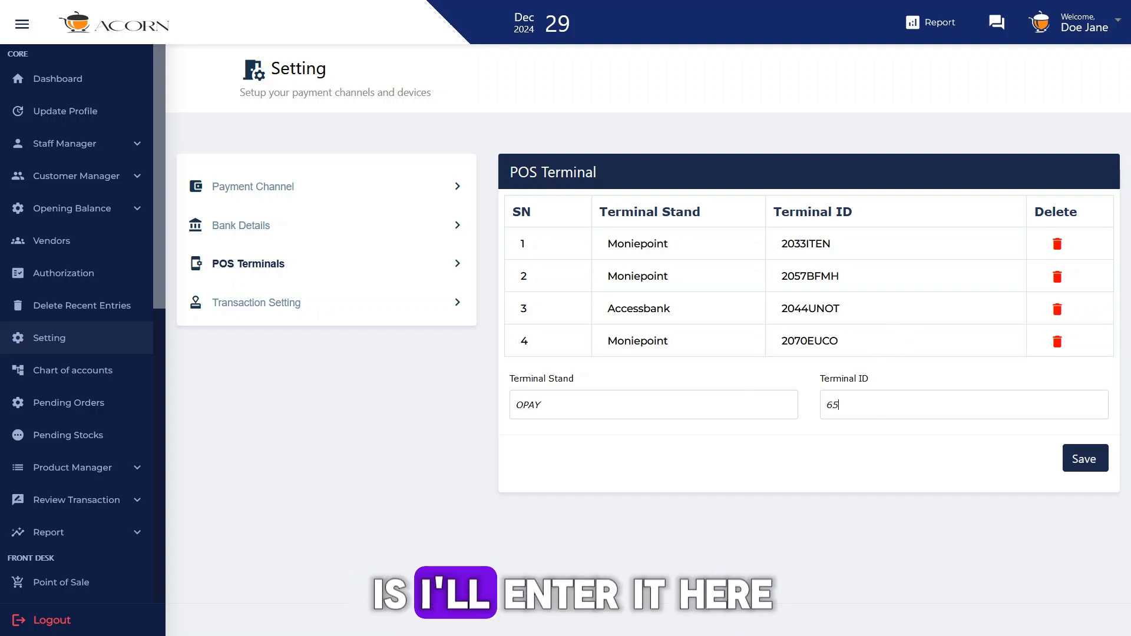
type("73")
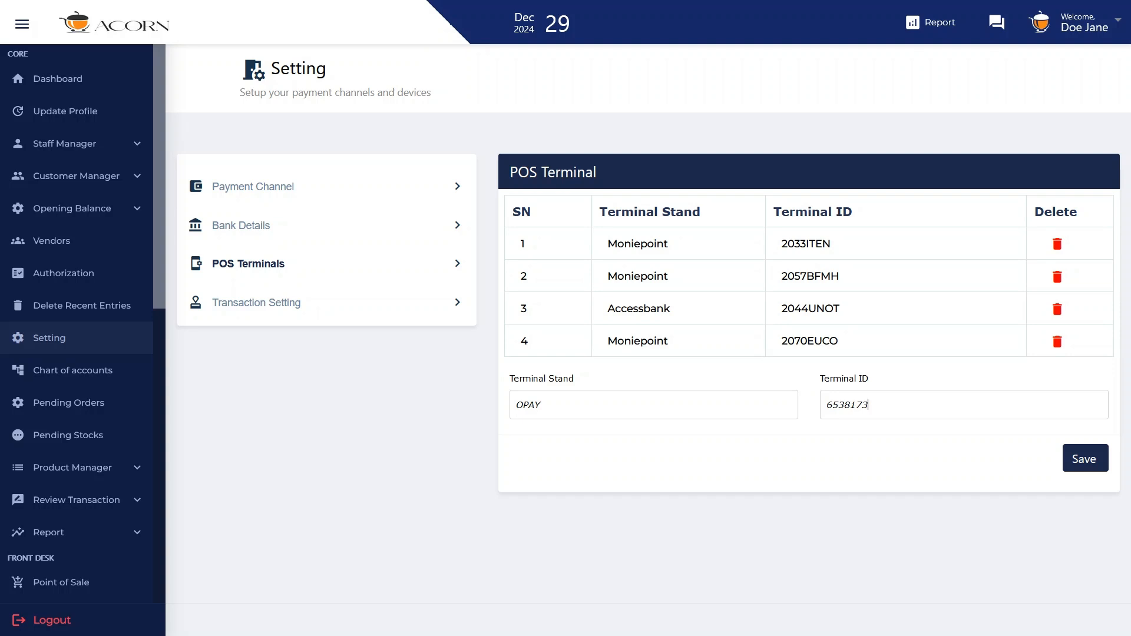
type("ZA")
left_click(1084, 458)
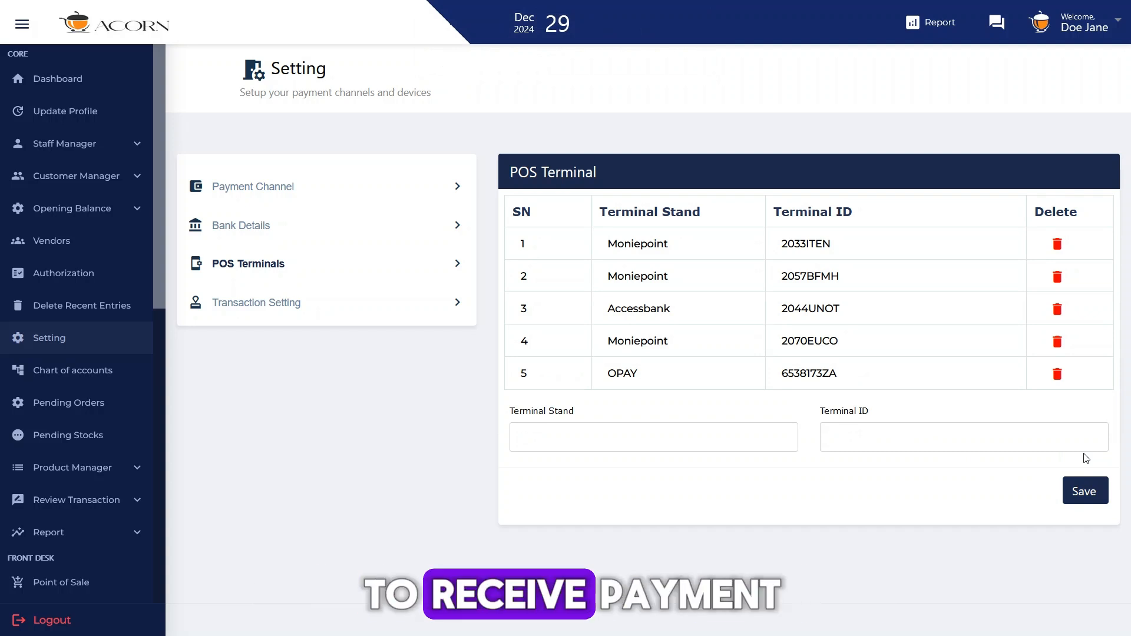
Step: Enable the OTP requirement for Credit sale and Discount sale in the transaction approval settings, and disable both again
left_click(411, 307)
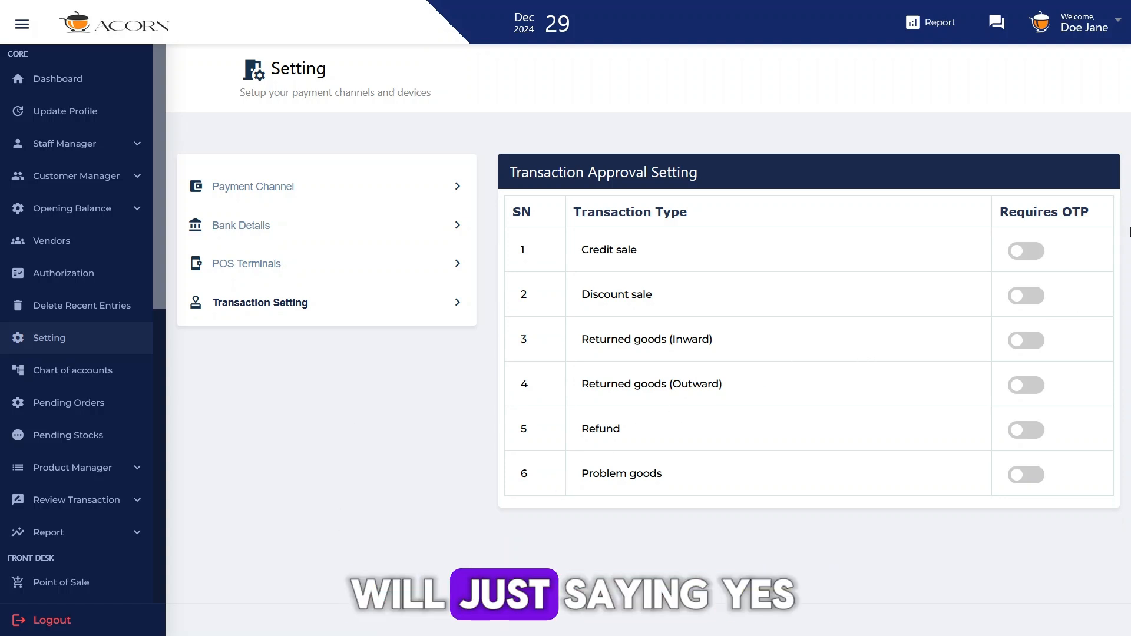
left_click(1026, 252)
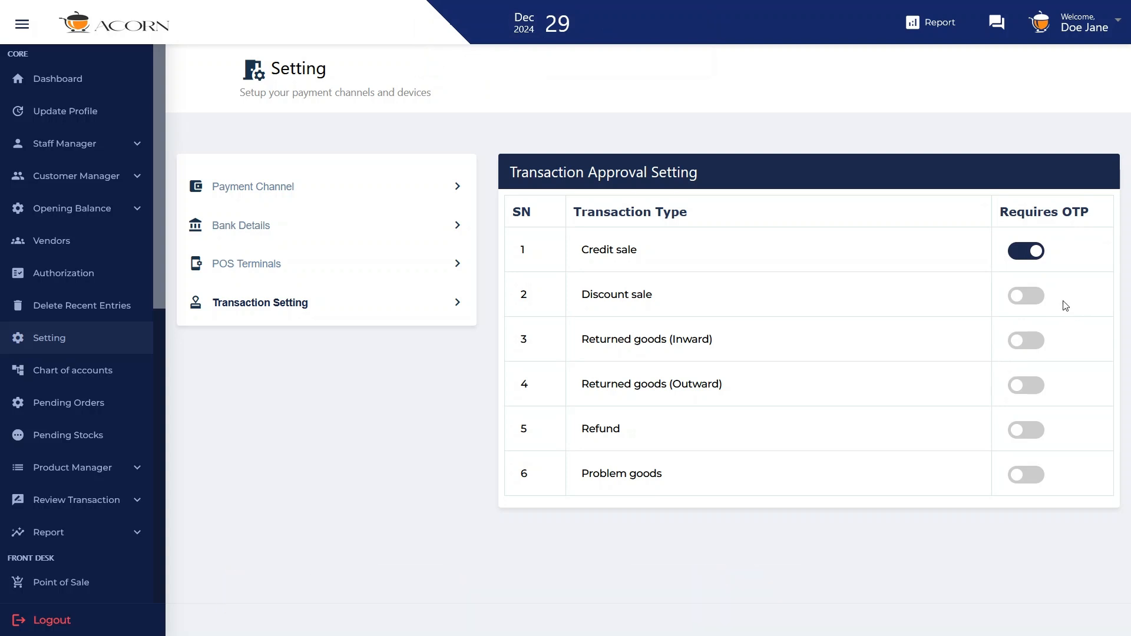
left_click(1029, 302)
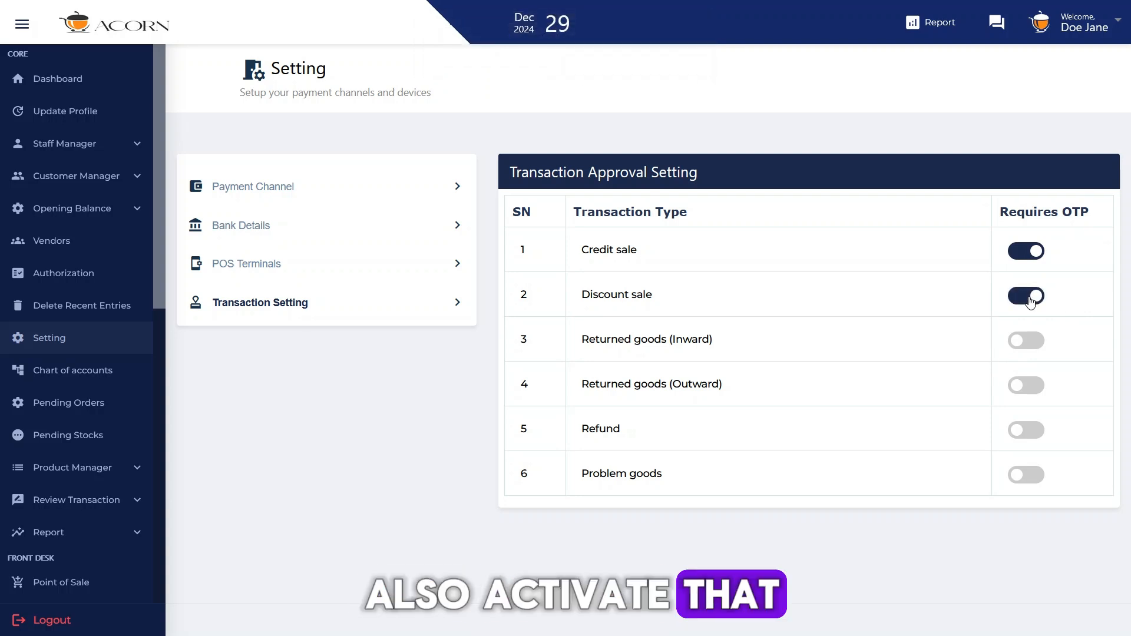
left_click(1030, 298)
left_click(1030, 253)
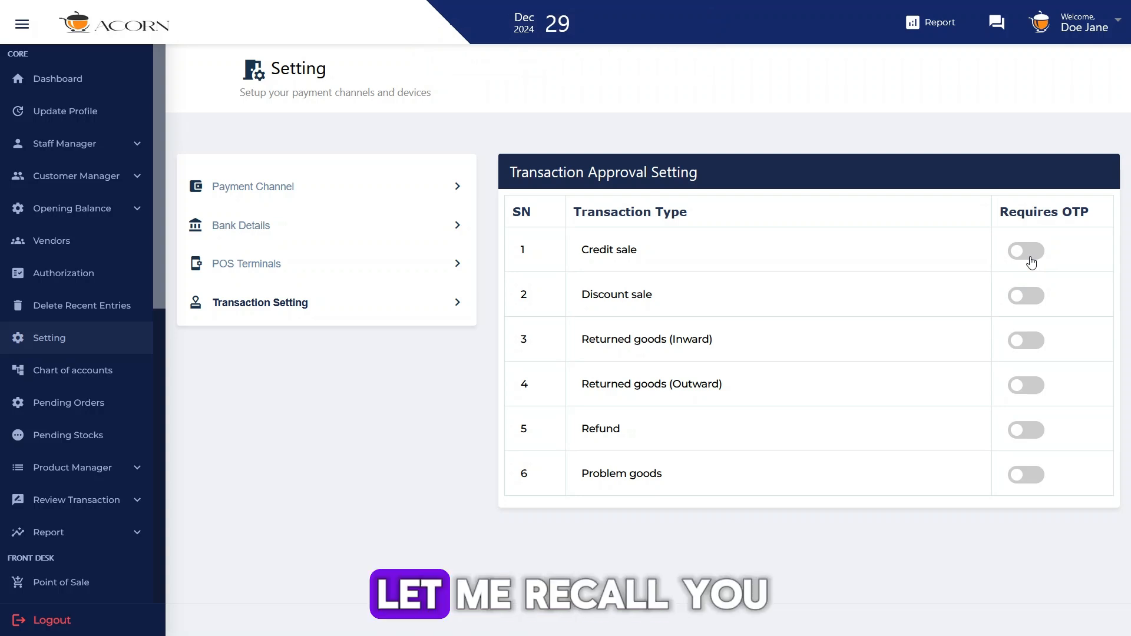
Step: Review the payment channels, bank details, POS terminals and transaction approval settings in turn
left_click(283, 197)
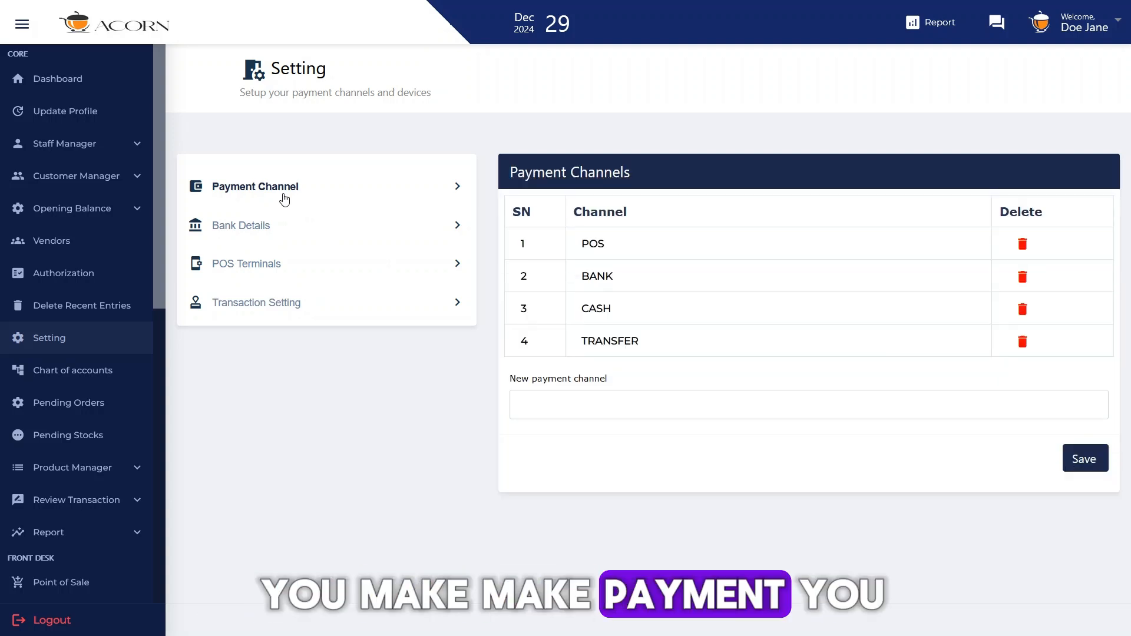
left_click(263, 237)
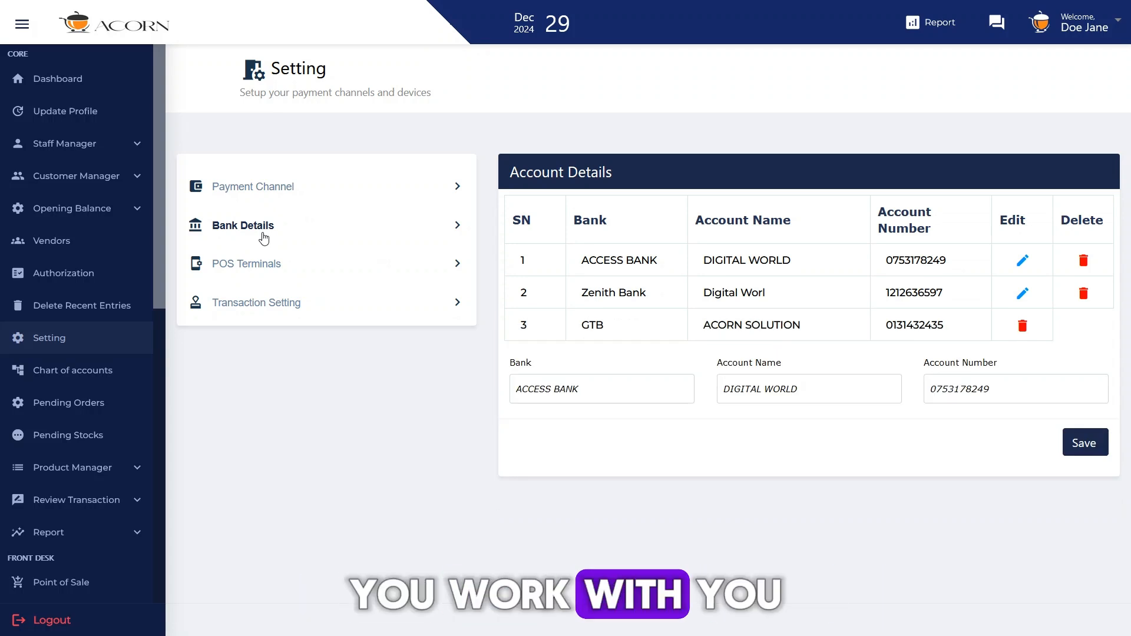
left_click(257, 263)
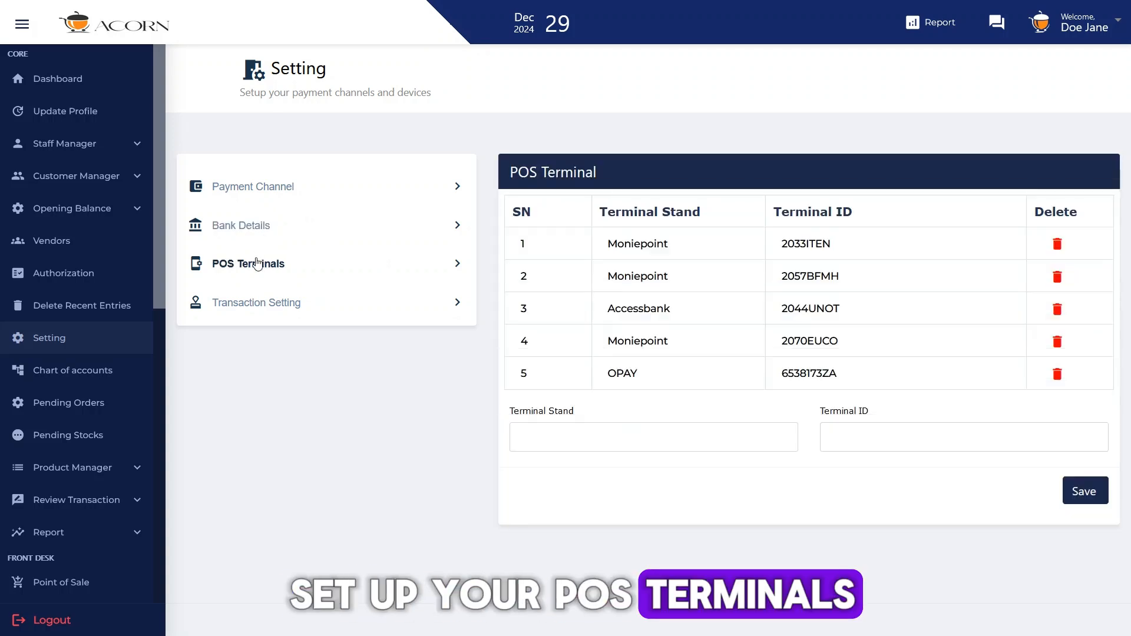
left_click(258, 303)
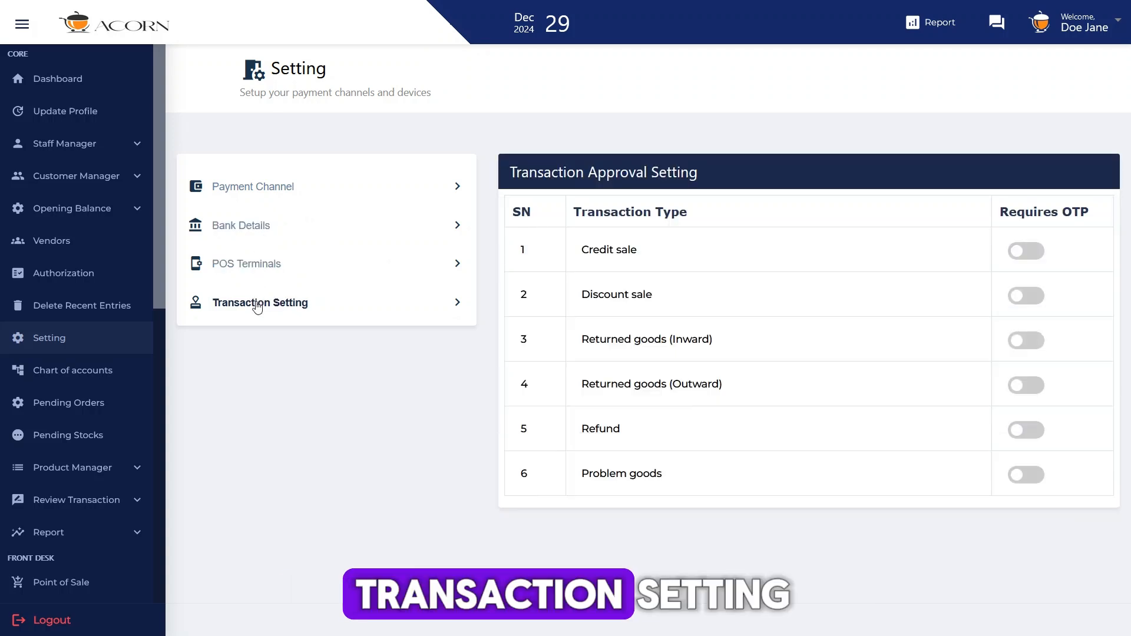